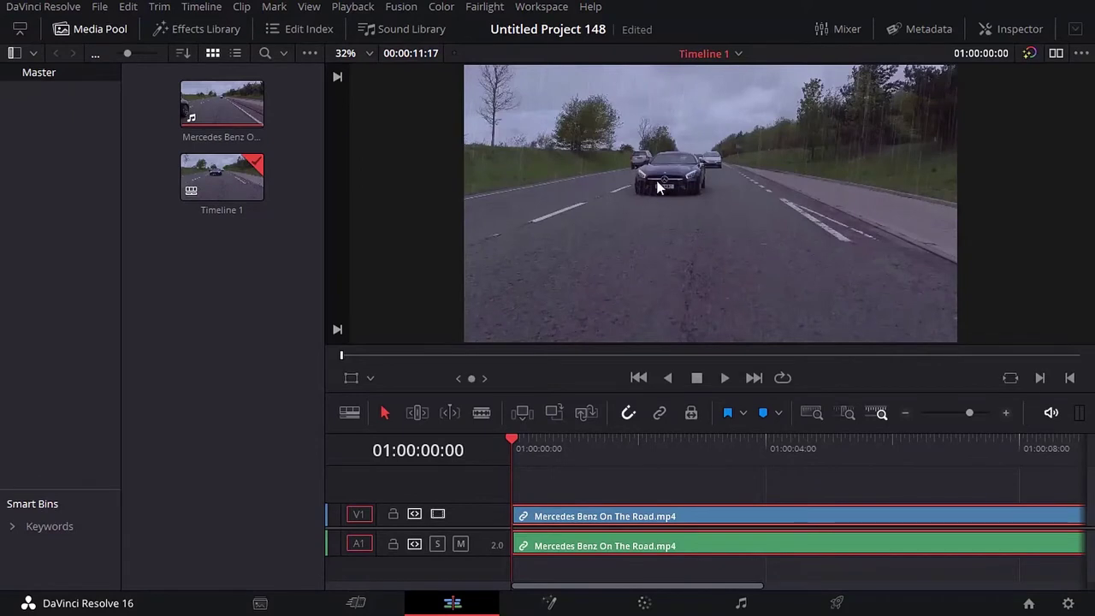
Step: Deselect the Mercedes Benz On The Road.mp4 clip on Timeline 1
left_click(592, 469)
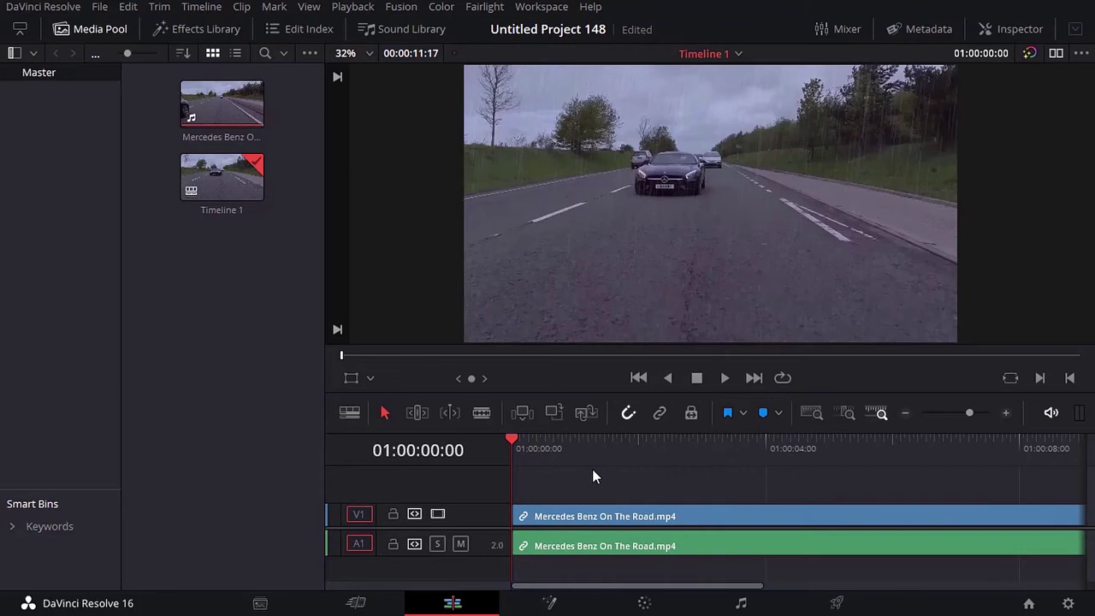
Step: Zoom the timeline to fit, hide the Media Pool, and play the clip with the volume lowered
left_click(904, 419)
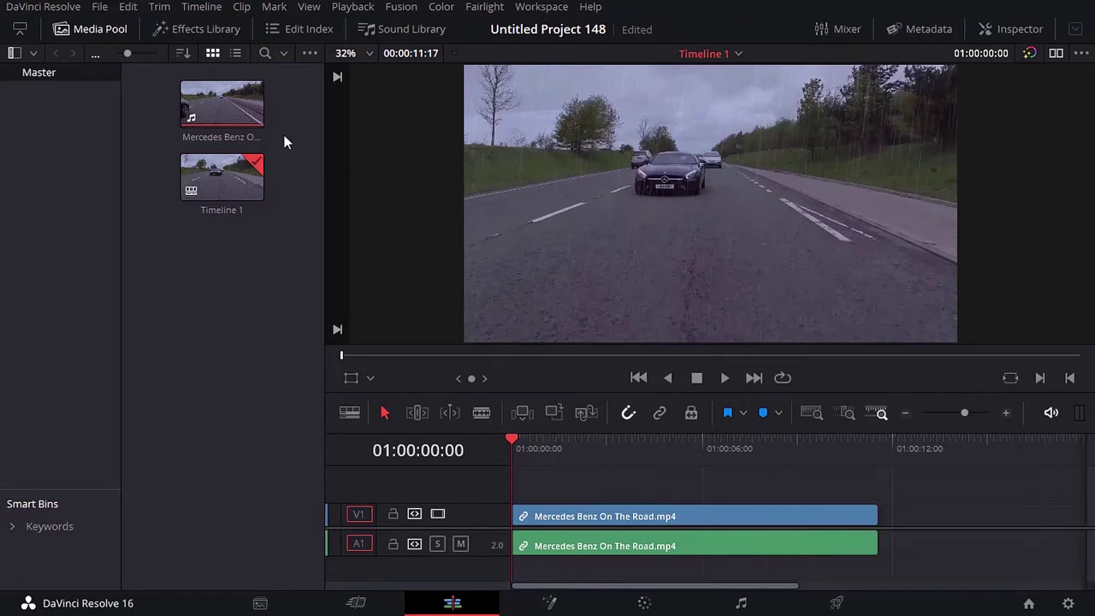
left_click(110, 32)
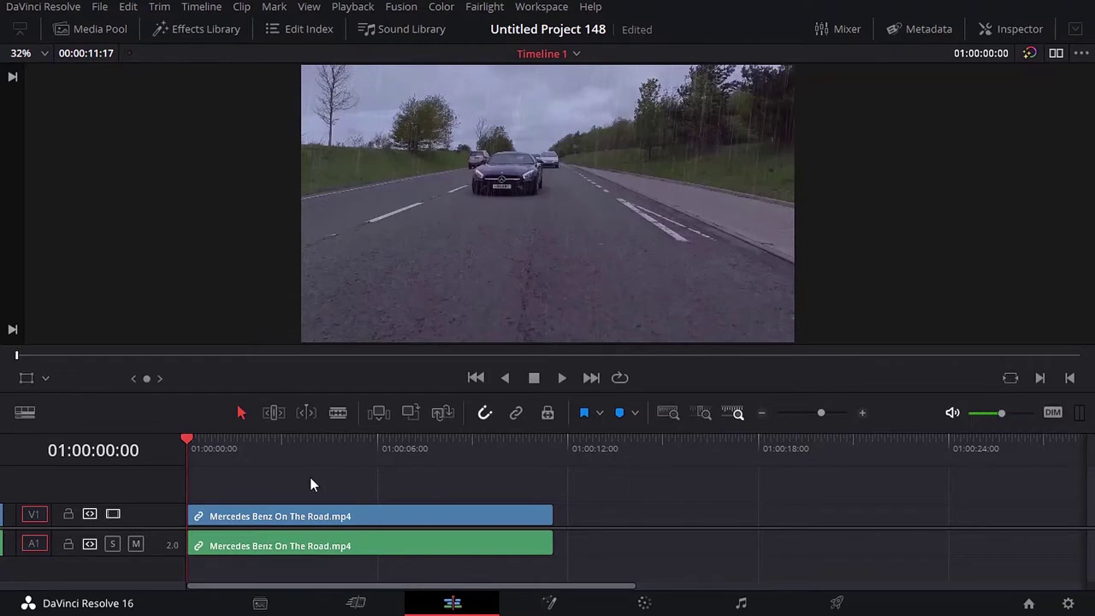
key("space")
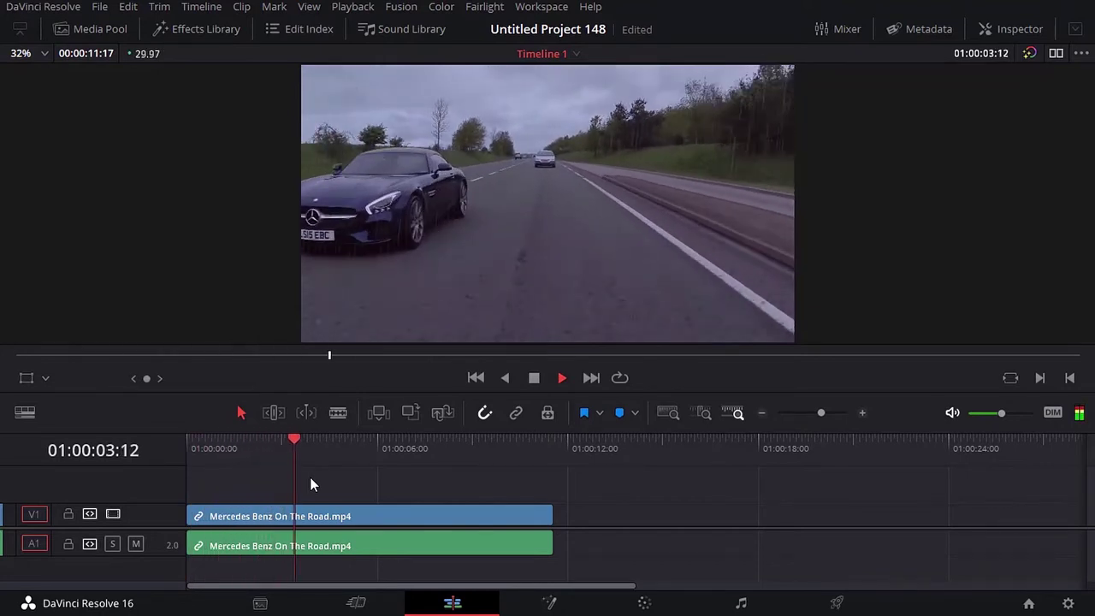
left_click(982, 413)
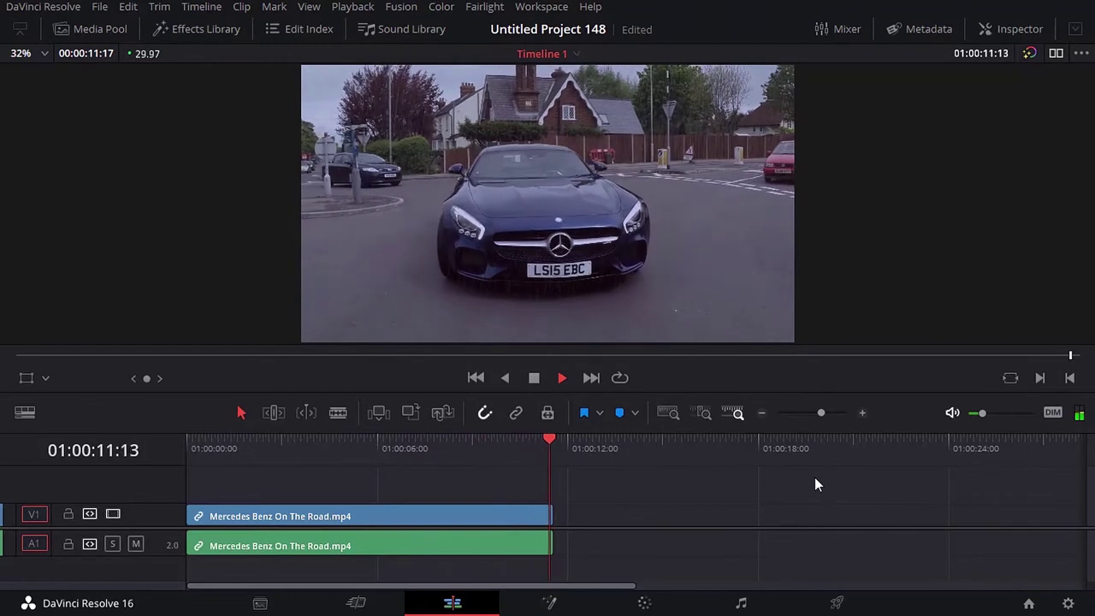
Step: Add a marker at the current frame, then delete it again
left_click(619, 414)
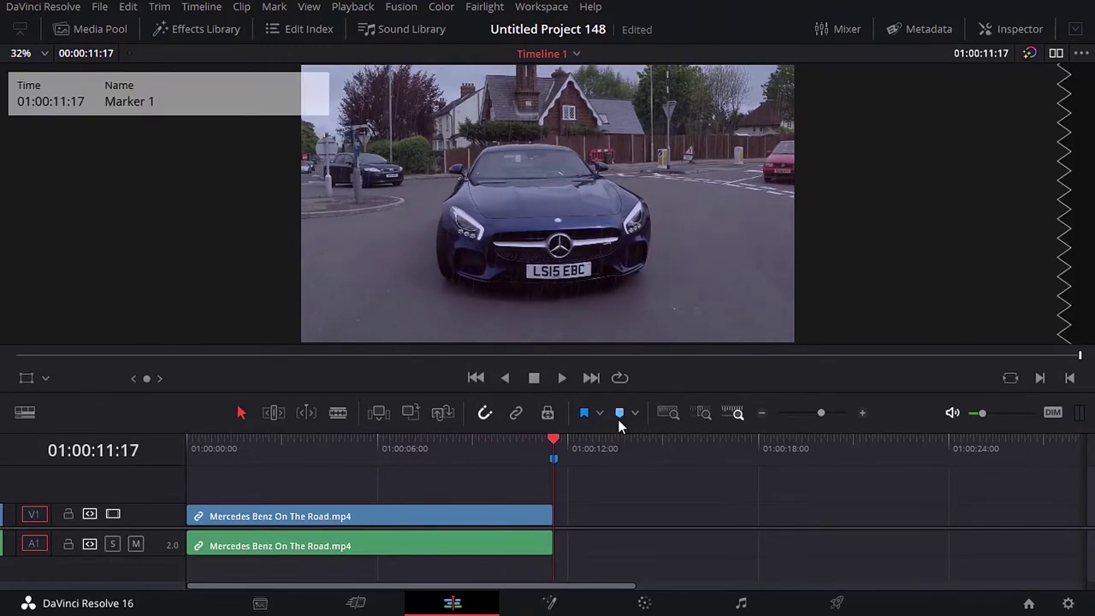
left_click(554, 459)
key("Delete")
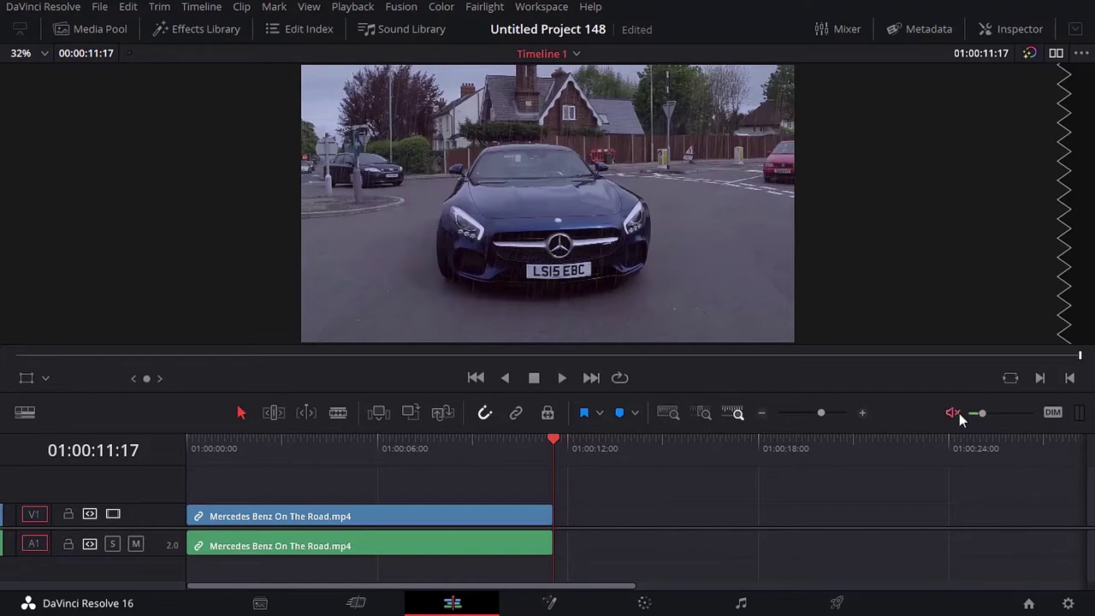
Step: Scrub the playhead back and frame-step to 01:00:05:10, the first frame of the junction shot
left_click_drag(551, 442, 359, 458)
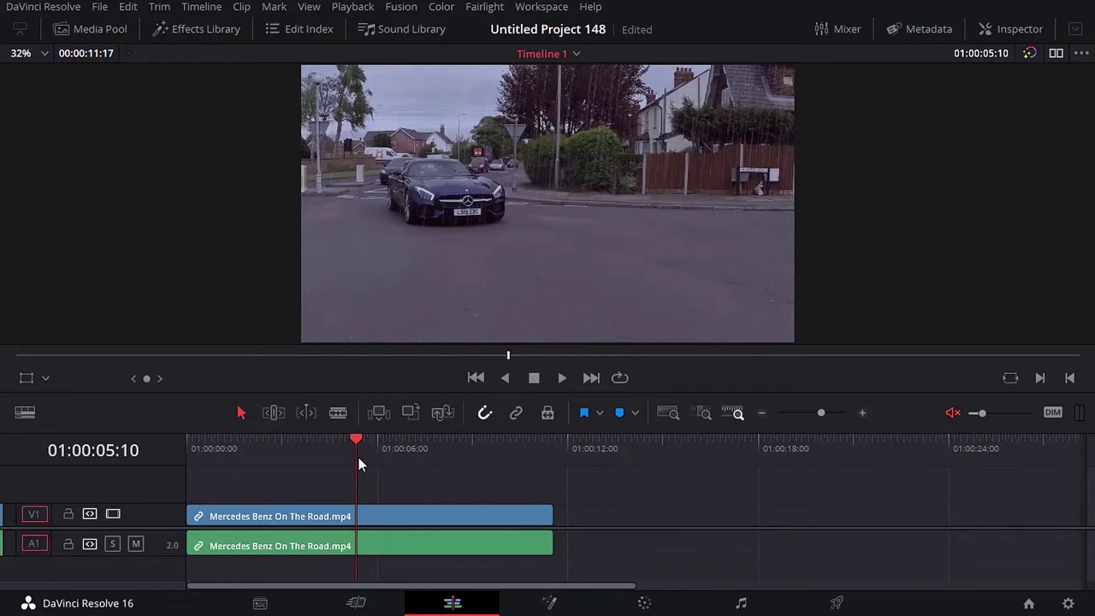
key("Left")
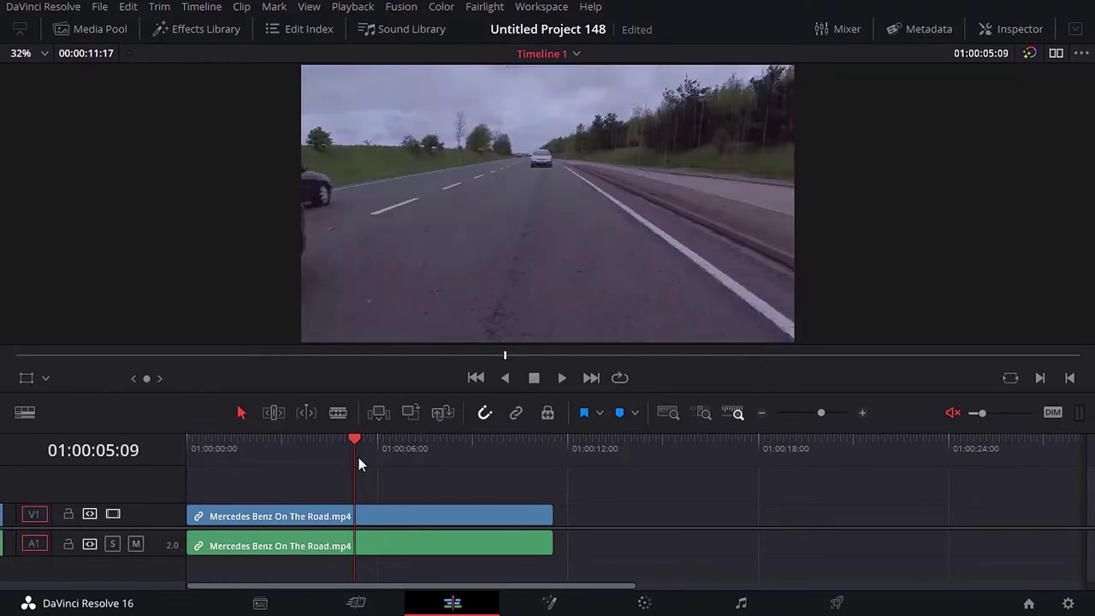
key("Right")
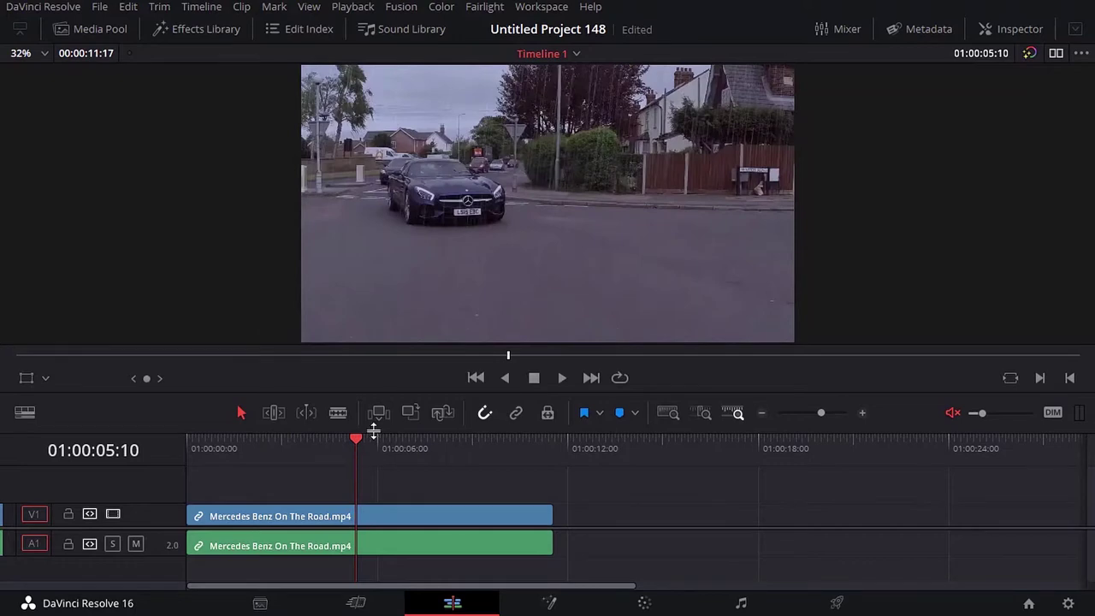
Step: Blade the Mercedes clip at 01:00:05:10, return to the timeline start, and switch to the Color page
key("b")
left_click(357, 516)
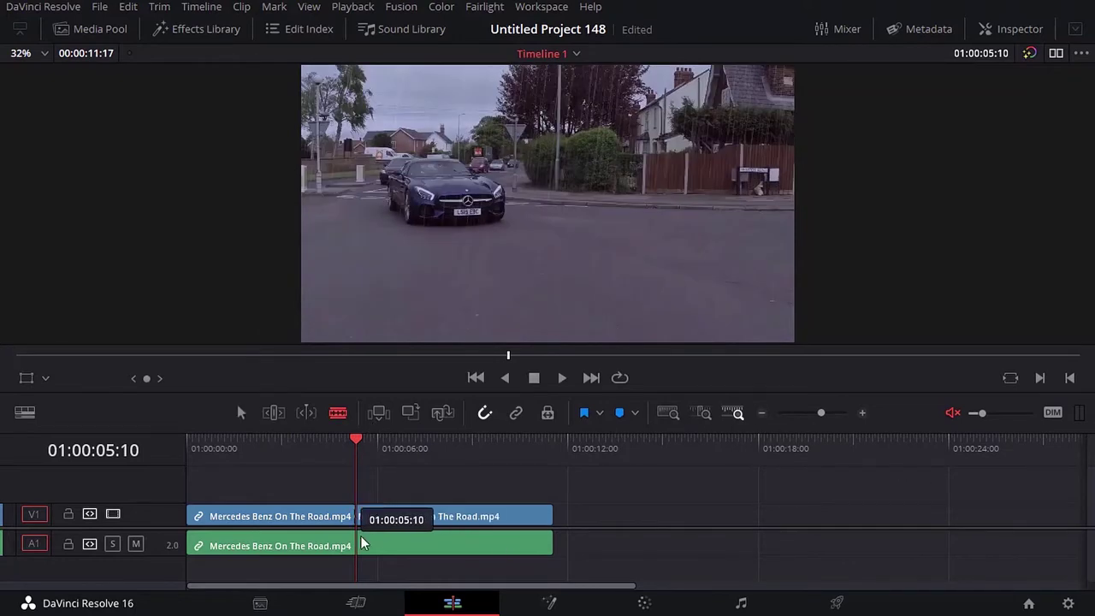
key("Home")
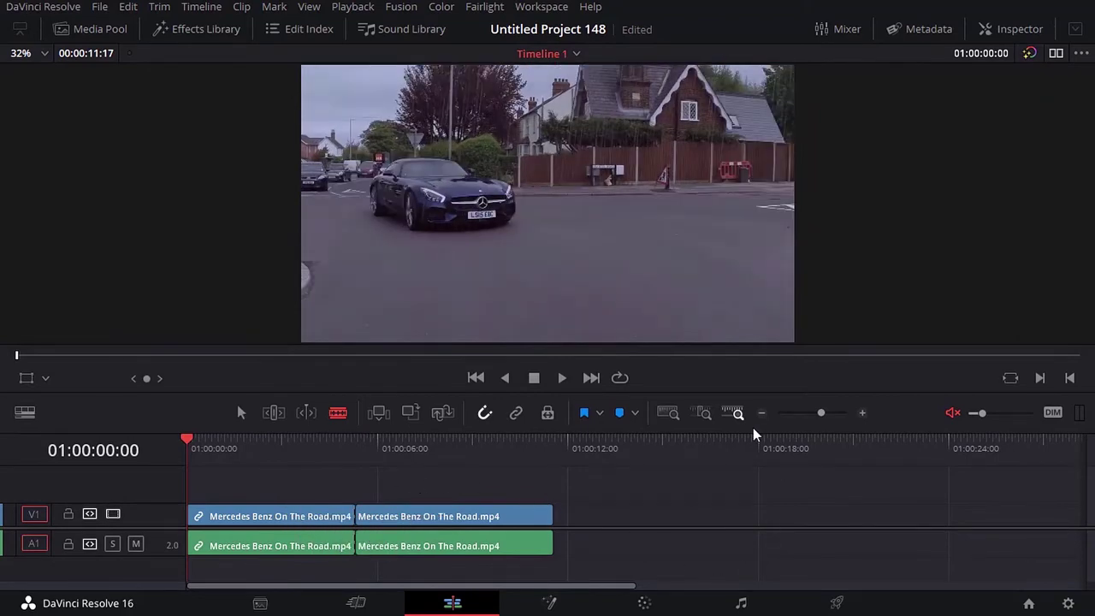
left_click(646, 604)
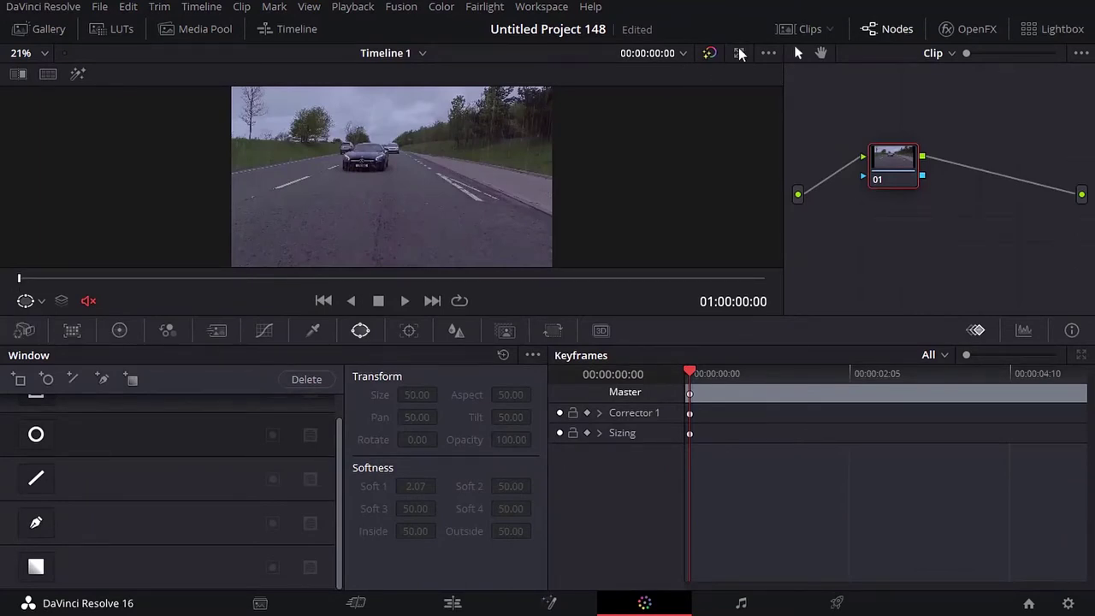
Step: Toggle the Clips strip, then zoom and pan the viewer onto the car's plate in clip 01
left_click(796, 27)
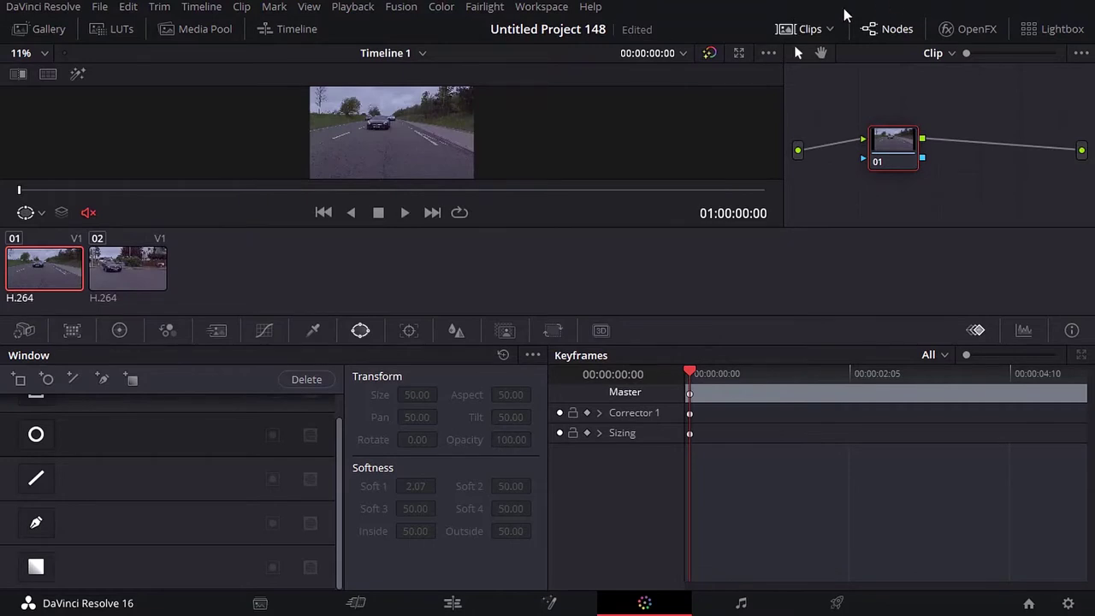
left_click(794, 30)
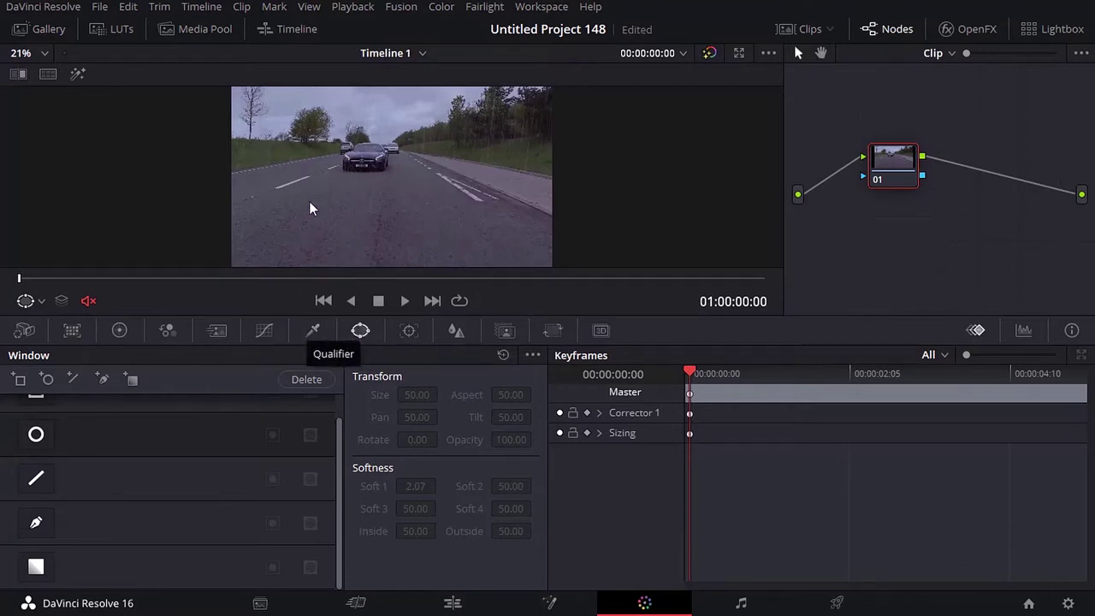
scroll(311, 207, "up", 3)
scroll(311, 175, "up", 5)
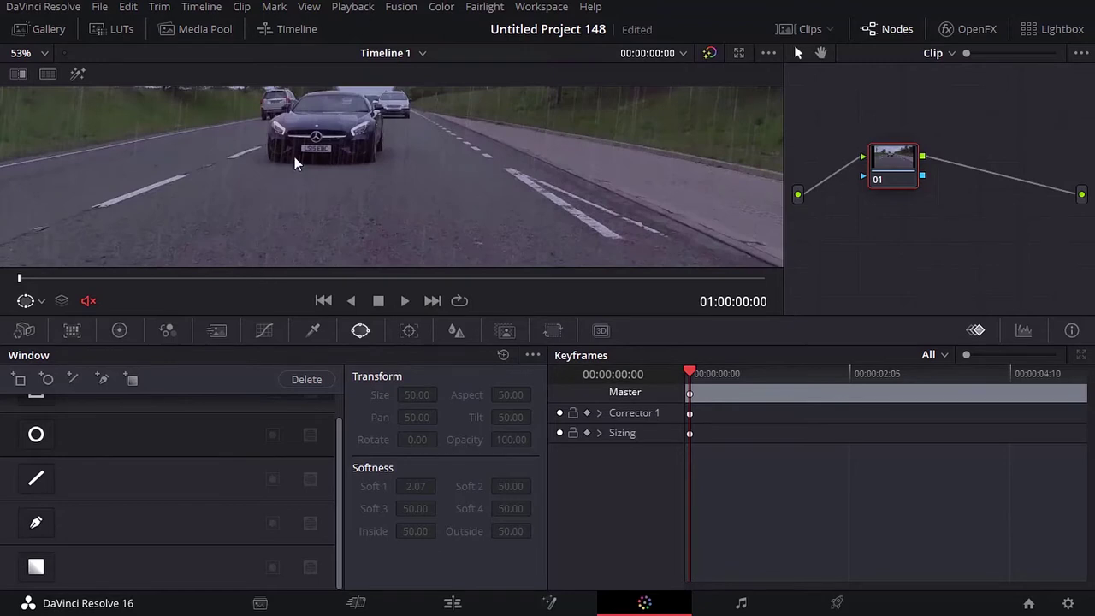
left_click_drag(313, 166, 317, 178)
scroll(291, 177, "up", 4)
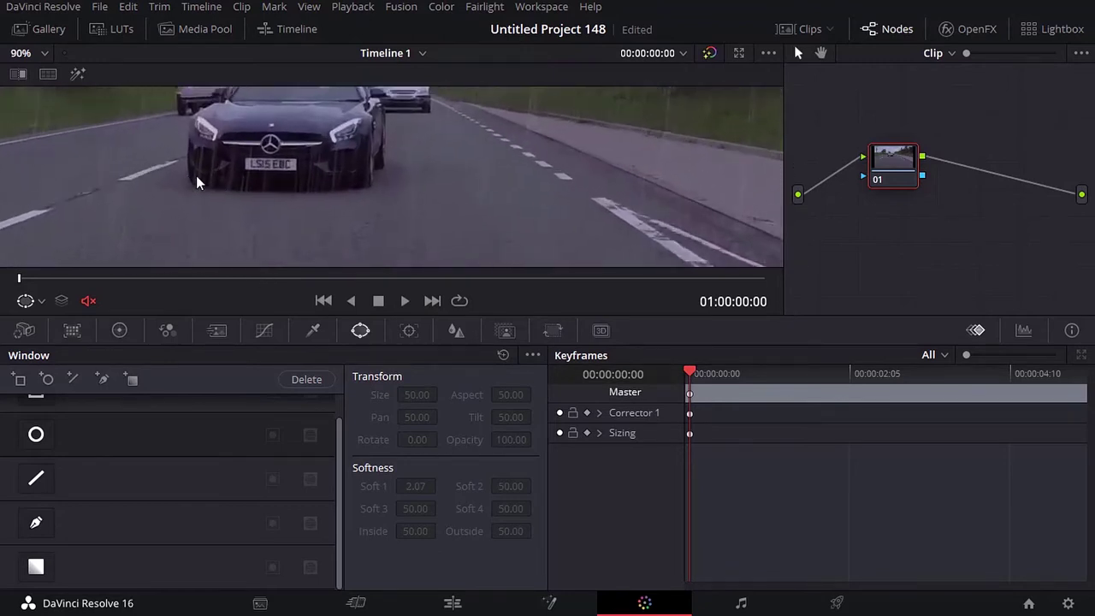
Step: Draw a four-point Polygon window around clip 01's number plate, then zoom the viewer back out
left_click(40, 523)
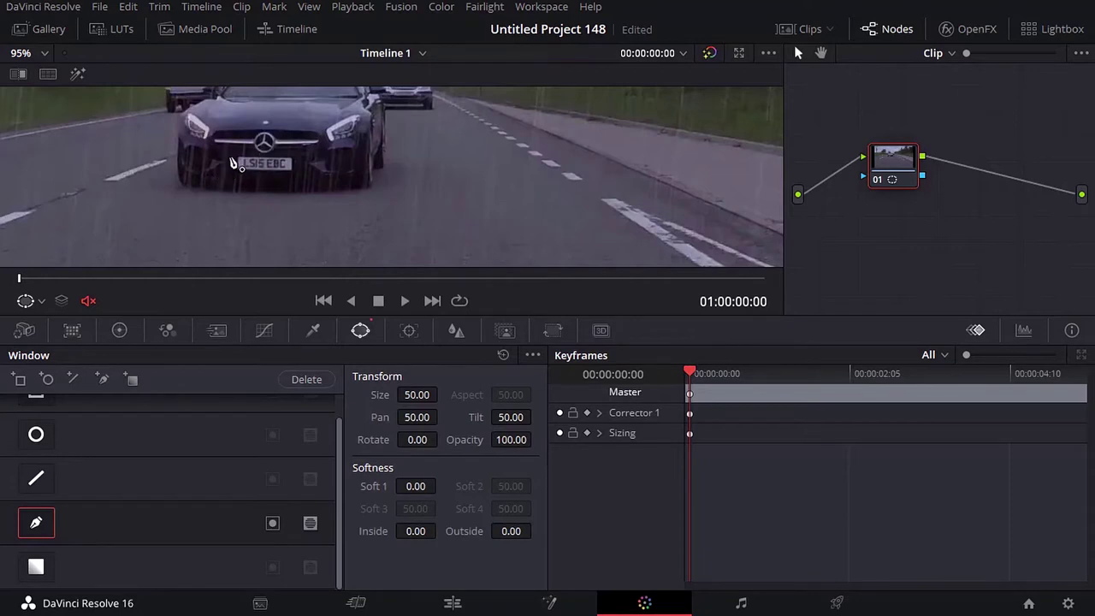
left_click(232, 156)
left_click(233, 168)
left_click(295, 171)
left_click(298, 156)
left_click(233, 156)
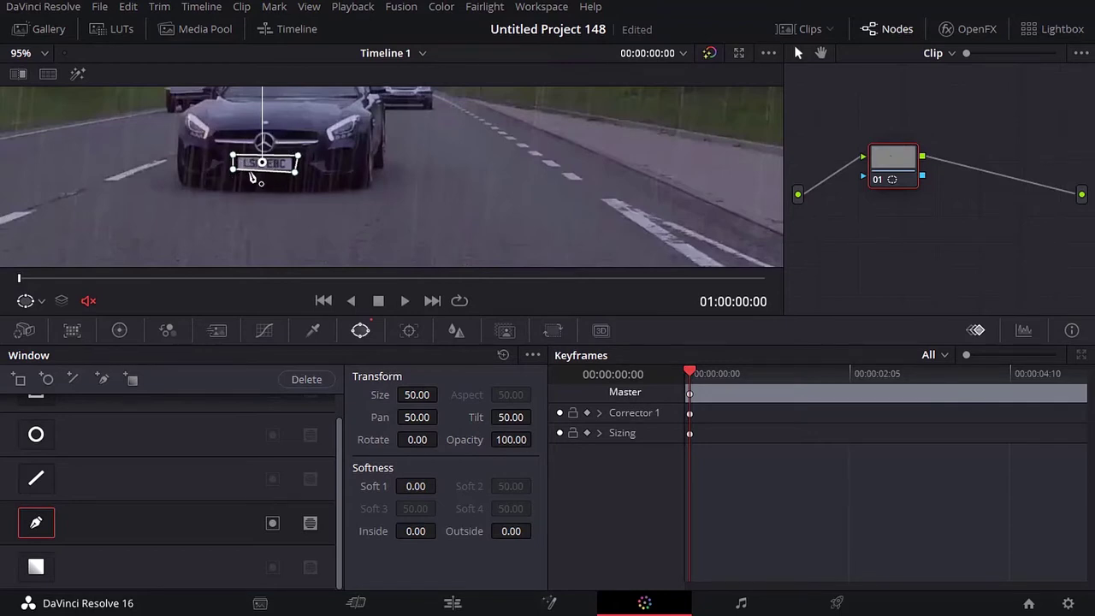
scroll(253, 171, "down", 2)
scroll(253, 177, "down", 2)
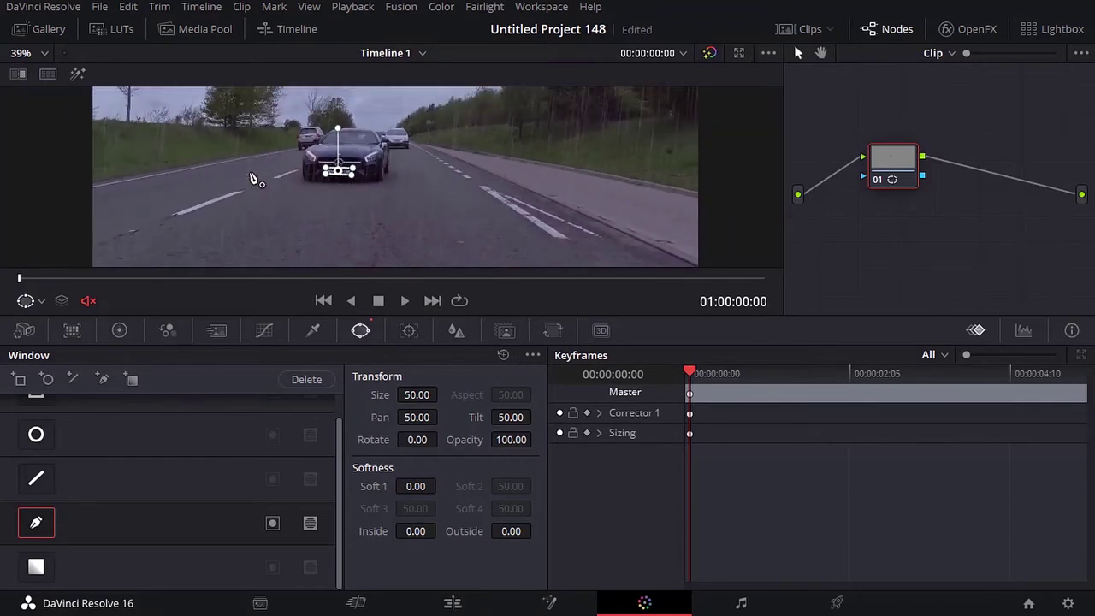
scroll(253, 178, "down", 1)
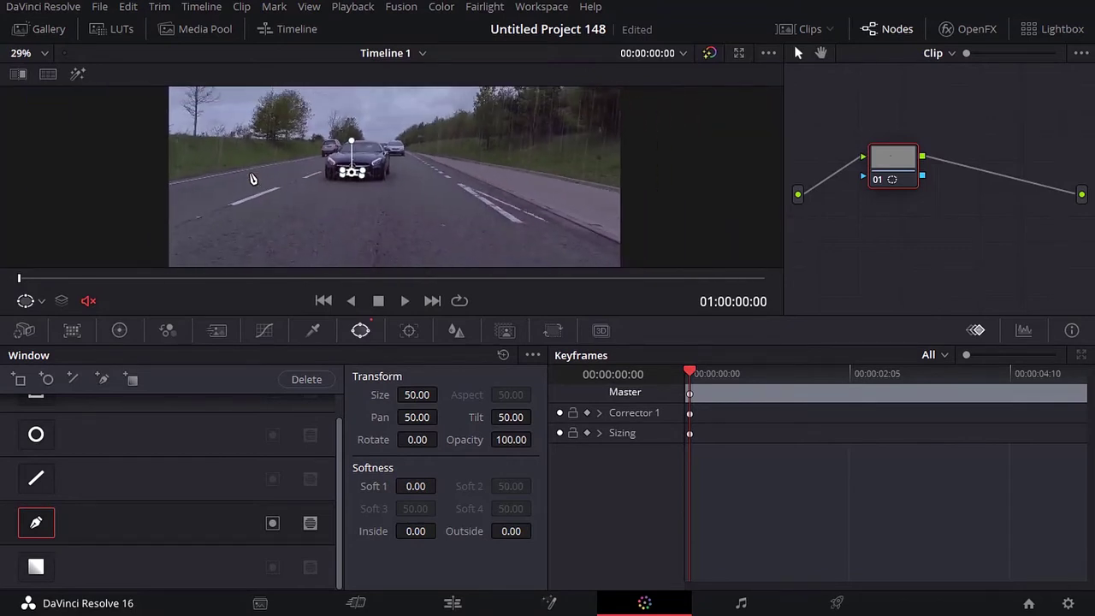
scroll(364, 210, "up", 2)
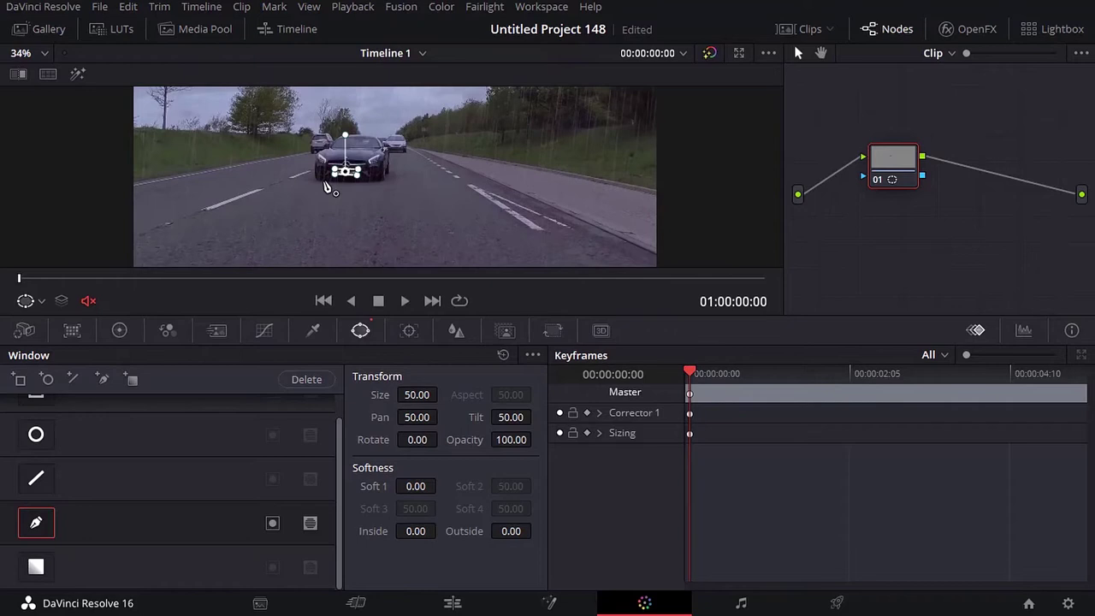
scroll(221, 167, "down", 1)
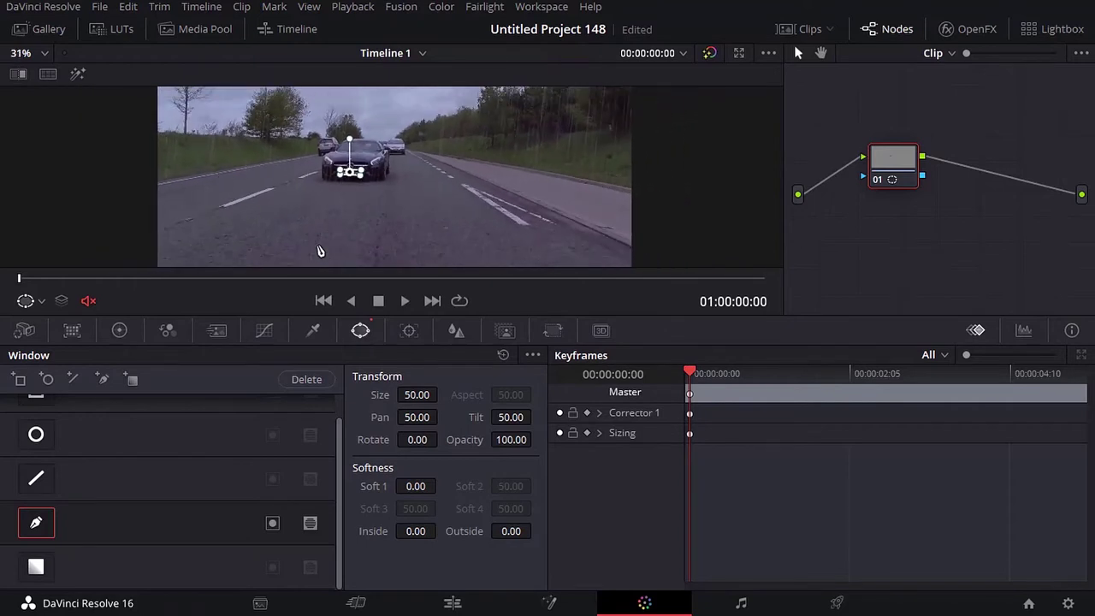
Step: Track the plate window forward through clip 01, then scrub back to its first frame
left_click(409, 332)
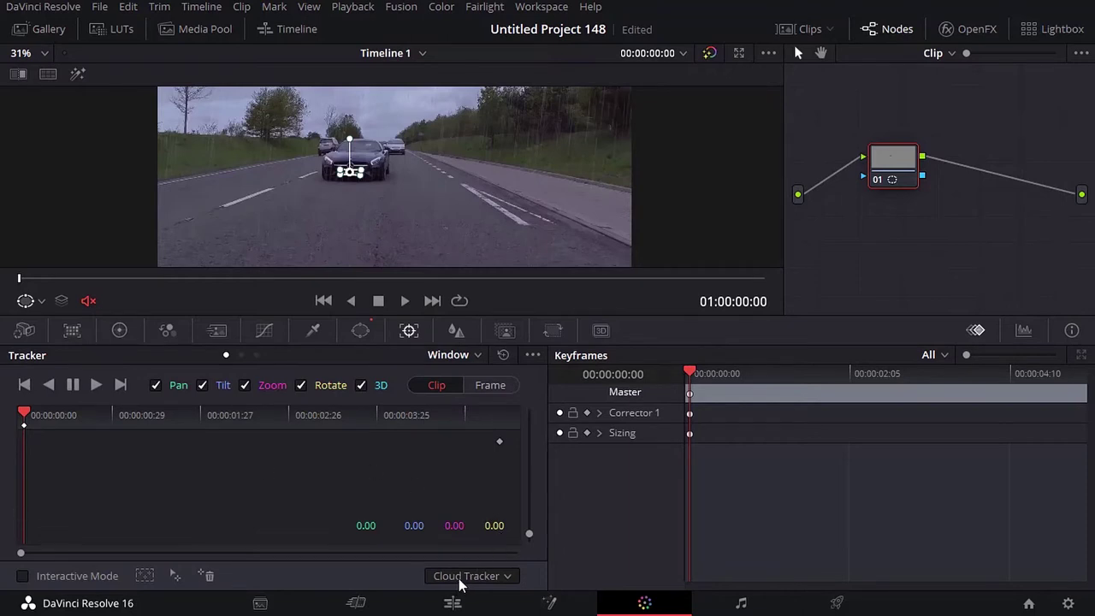
left_click(23, 576)
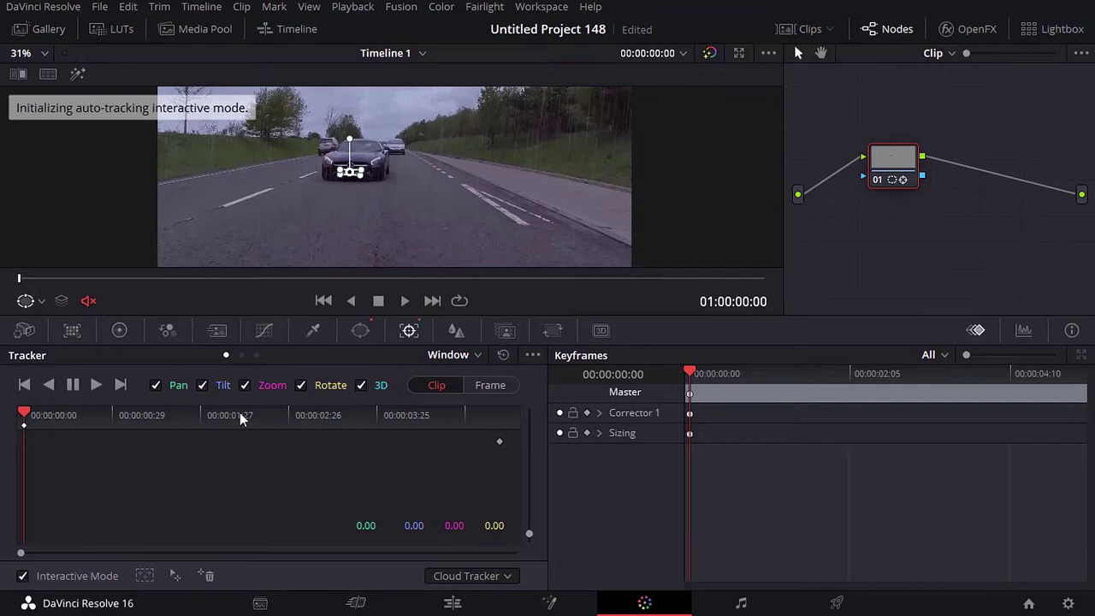
left_click(96, 385)
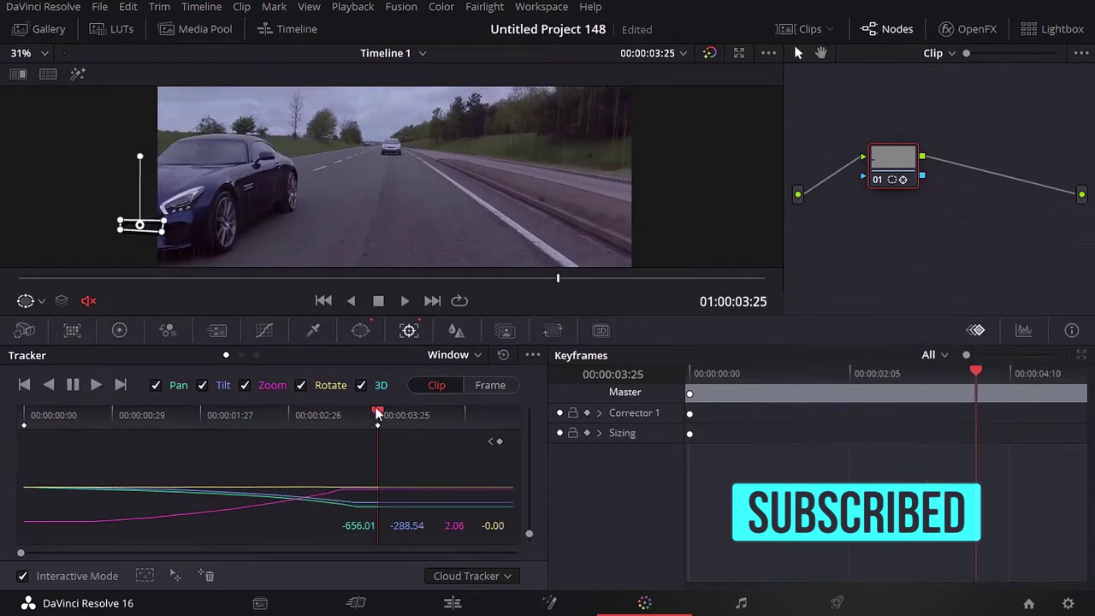
left_click_drag(379, 415, 316, 416)
scroll(142, 220, "up", 3)
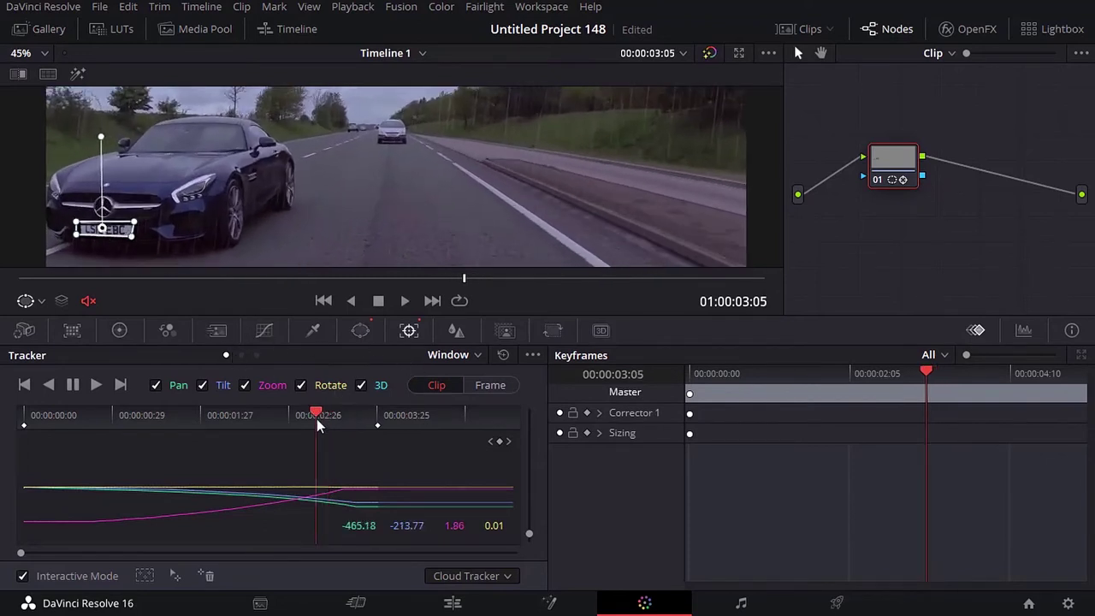
left_click_drag(316, 421, 19, 419)
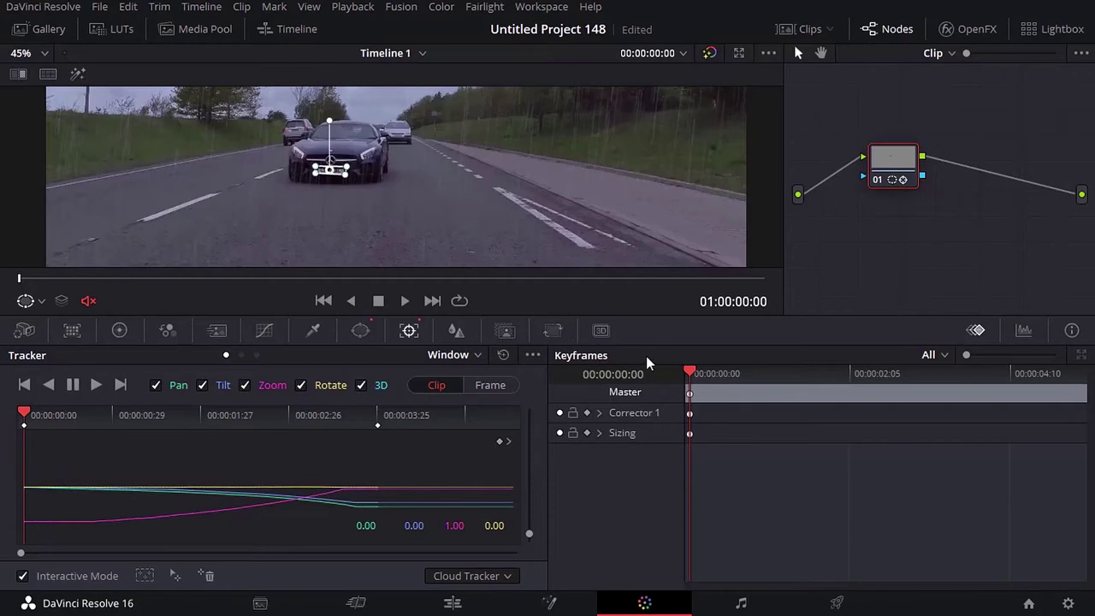
Step: Set the Blur radius to 0.87 on clip 01's plate window and show the Clips strip
left_click(455, 331)
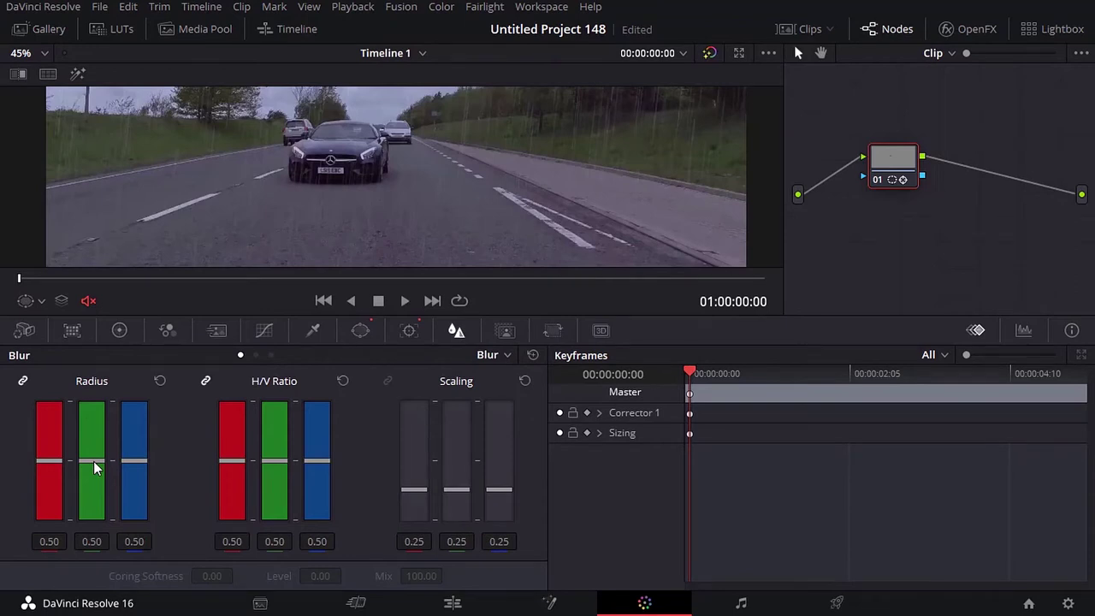
left_click_drag(94, 467, 94, 418)
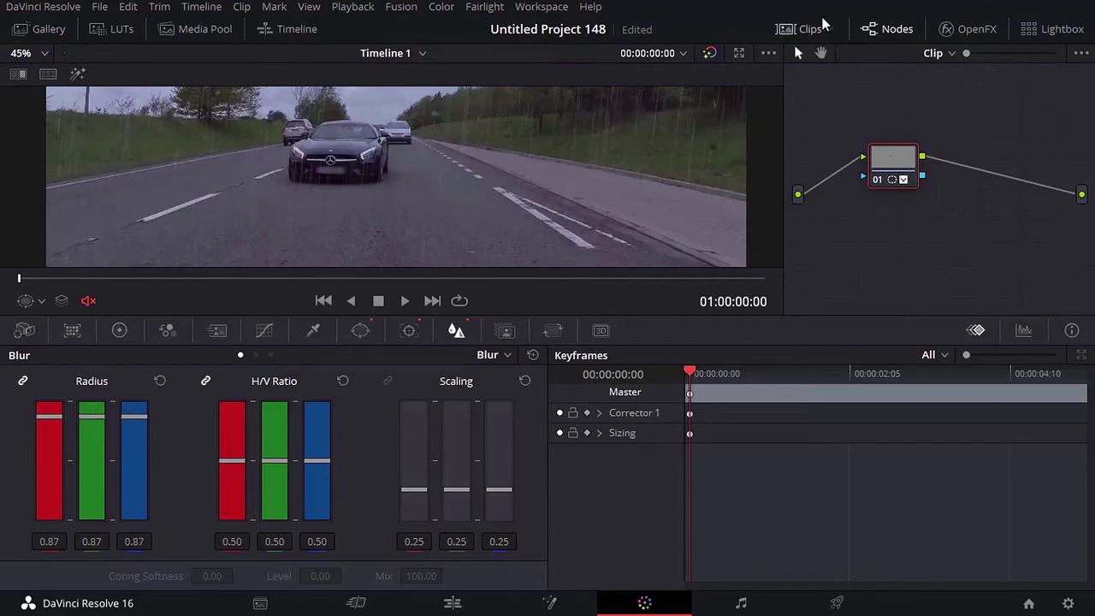
left_click(823, 24)
Step: On clip 02, draw a Curve window around the licence plate and bring up the Tracker palette
left_click(124, 272)
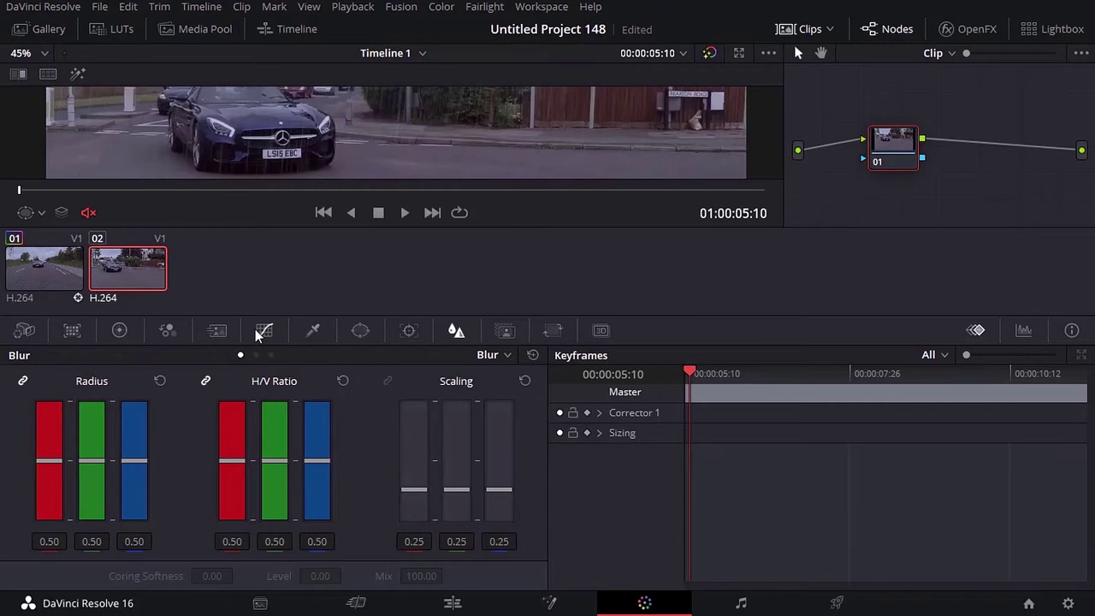
left_click(361, 330)
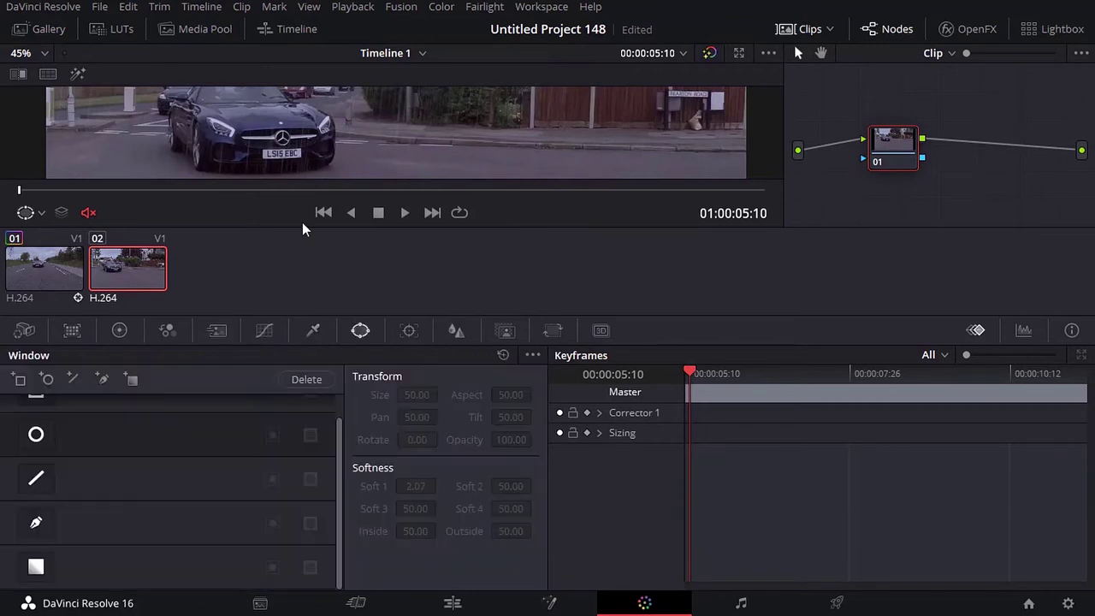
left_click(36, 523)
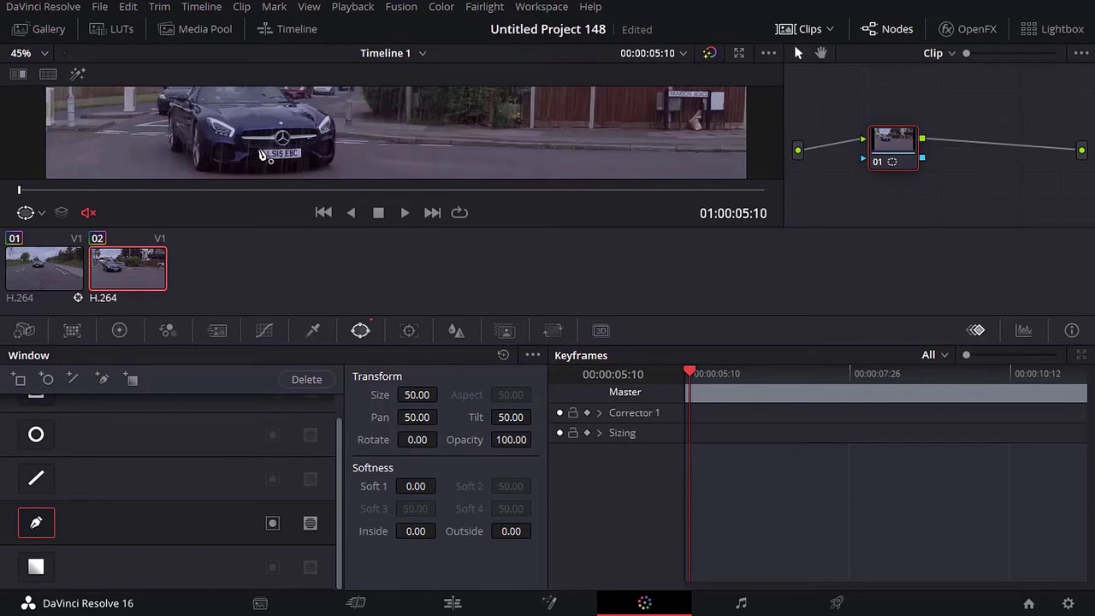
left_click_drag(260, 154, 262, 164)
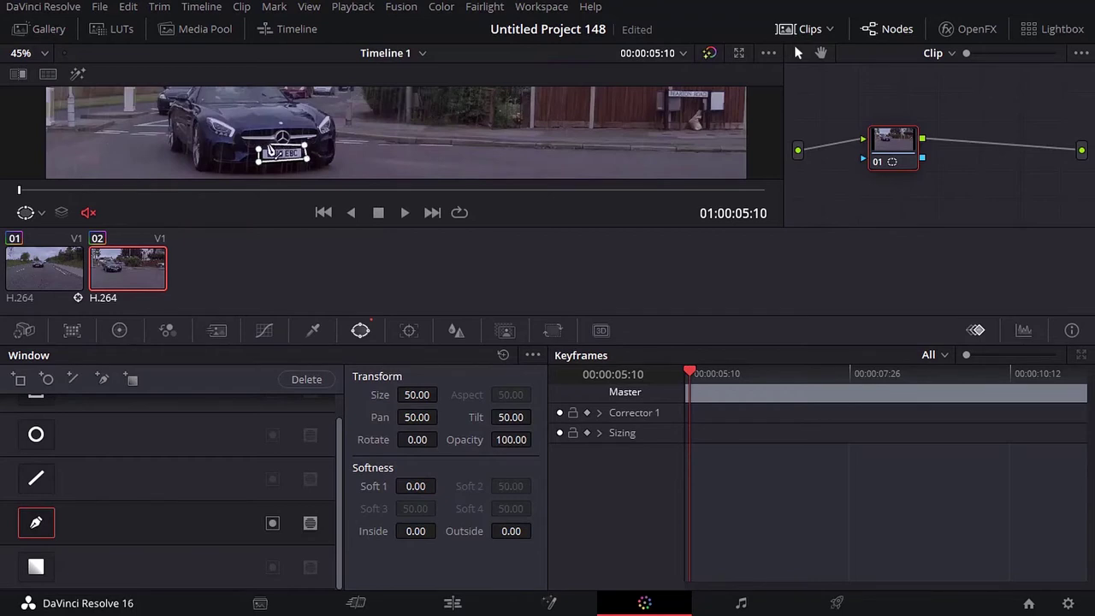
left_click(259, 157)
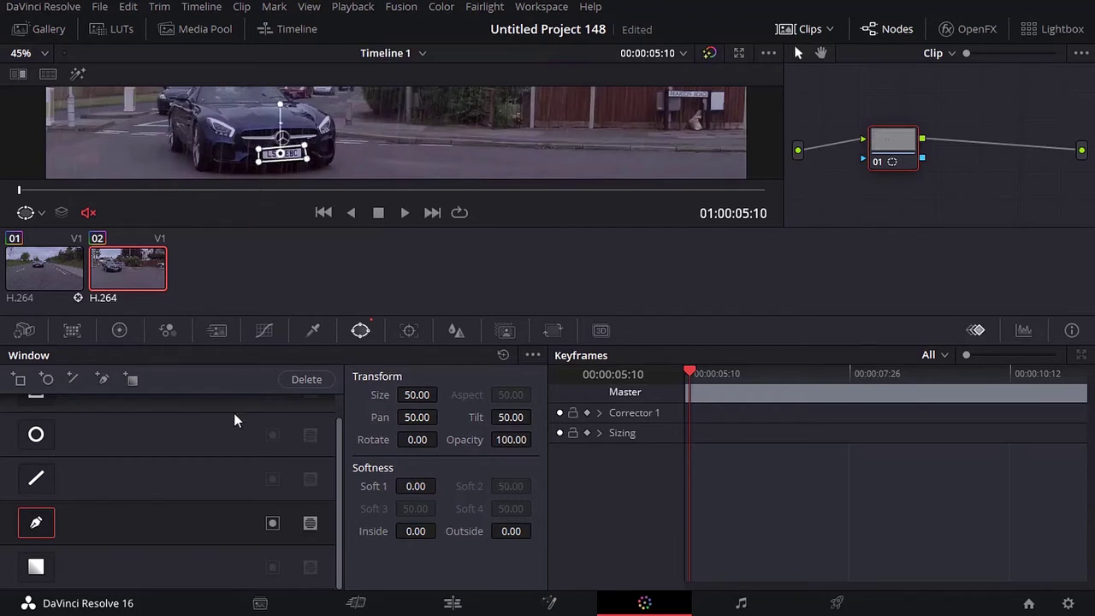
left_click(409, 331)
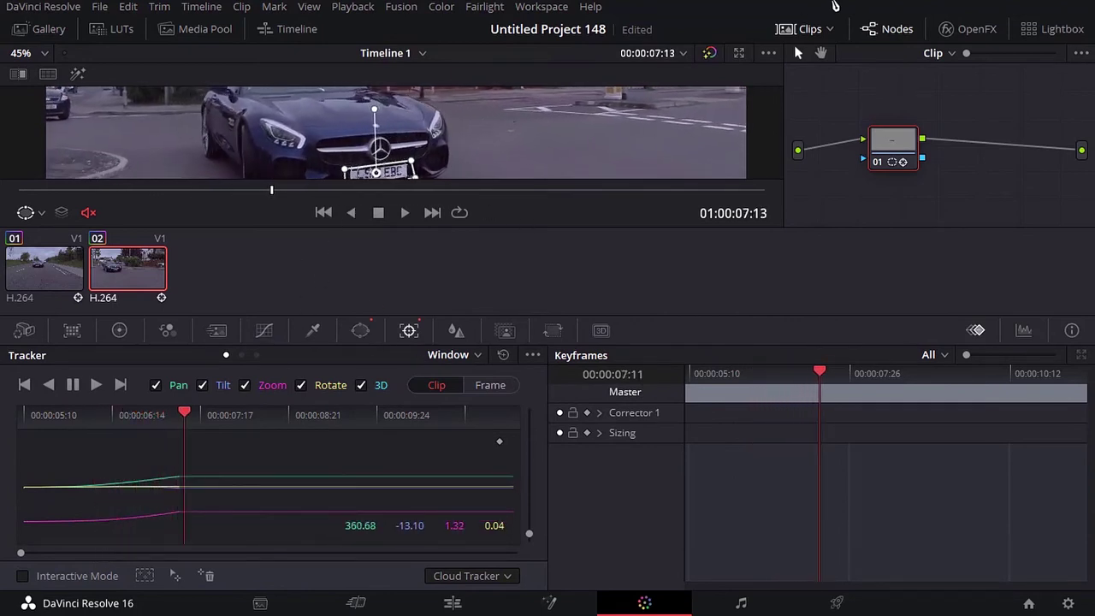
Step: Hide the Clips strip and zoom the viewer to confirm clip 02's window stays on the plate
left_click(804, 28)
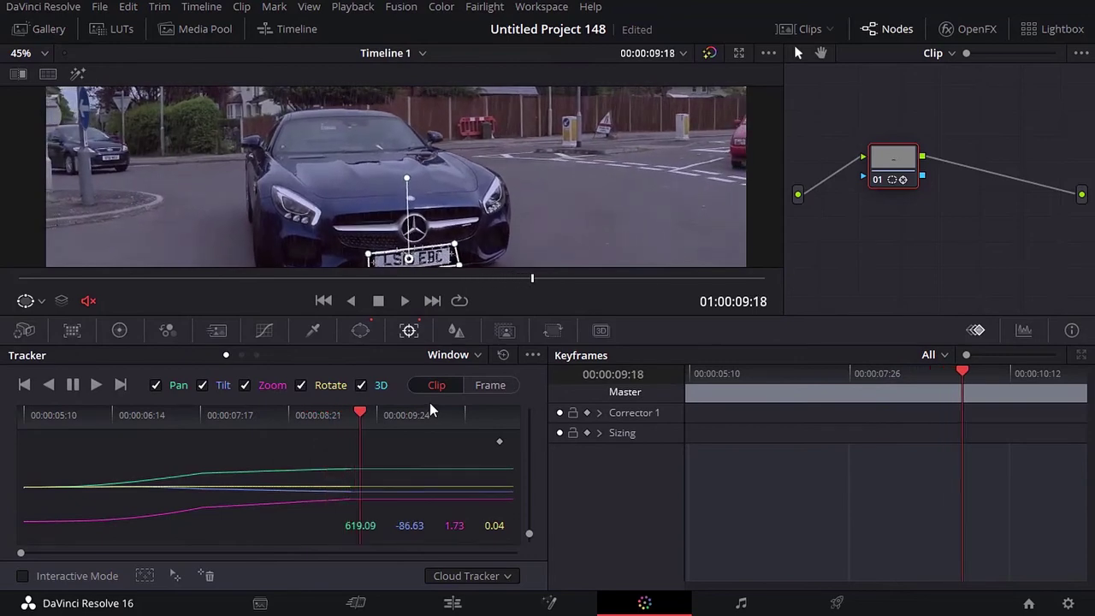
scroll(521, 159, "down", 3)
scroll(512, 174, "down", 2)
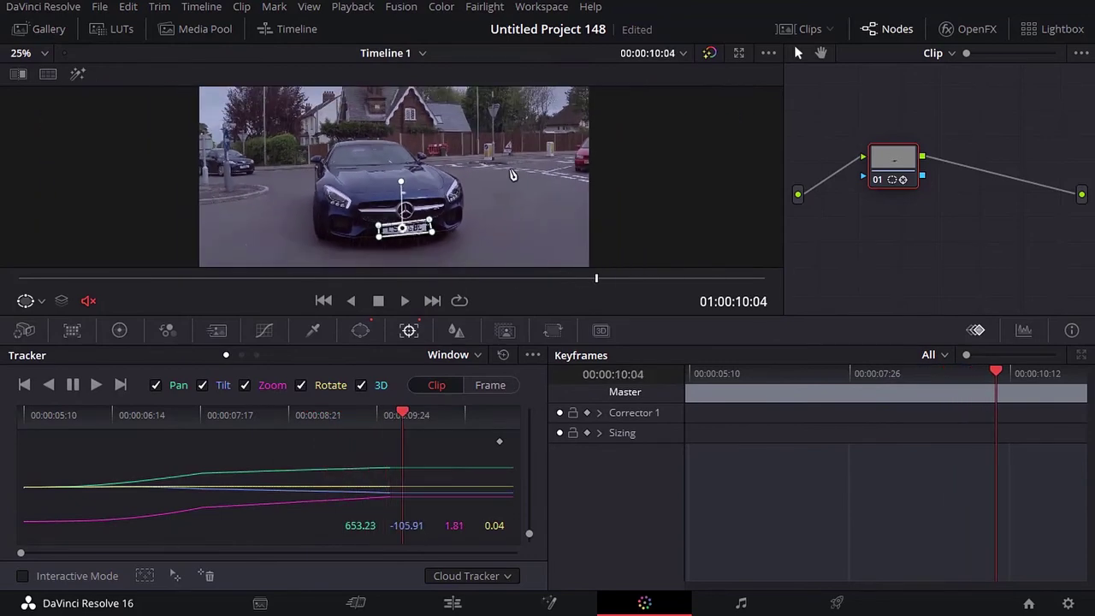
scroll(511, 174, "down", 1)
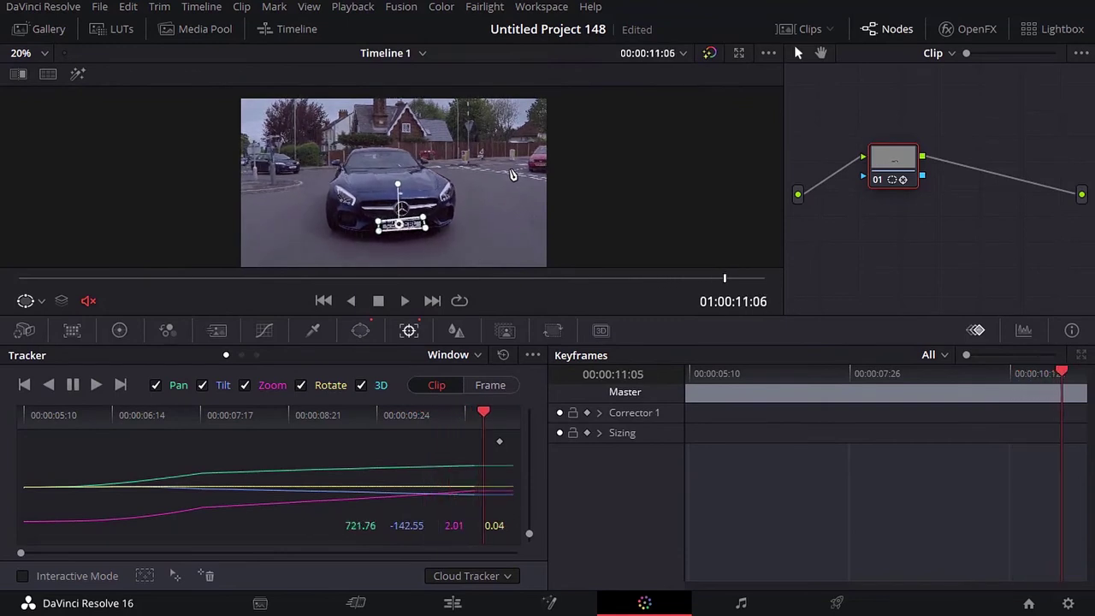
scroll(373, 249, "up", 3)
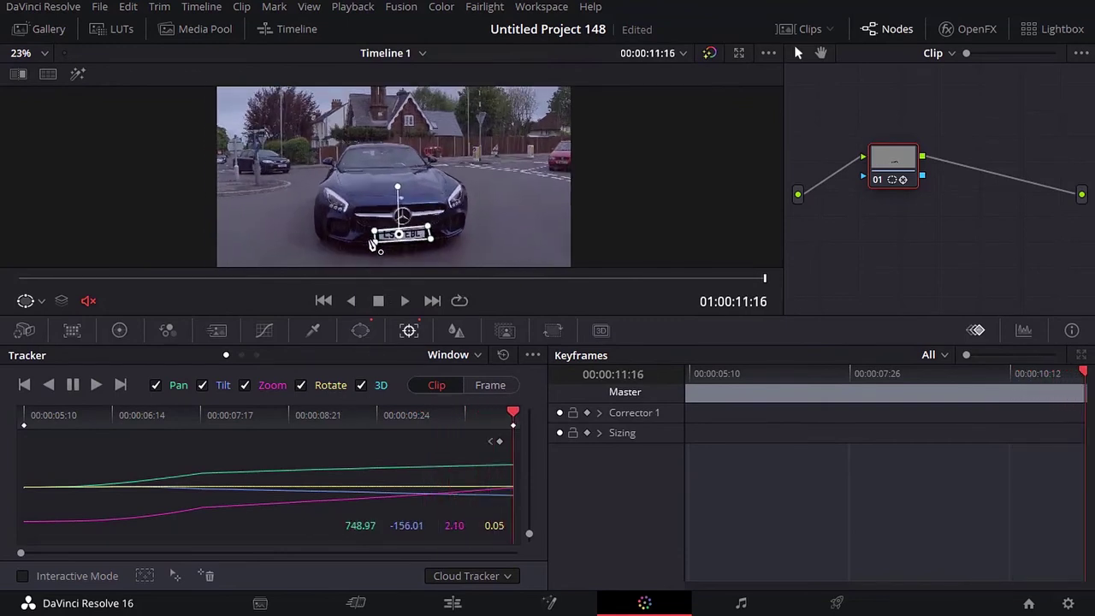
scroll(420, 220, "up", 5)
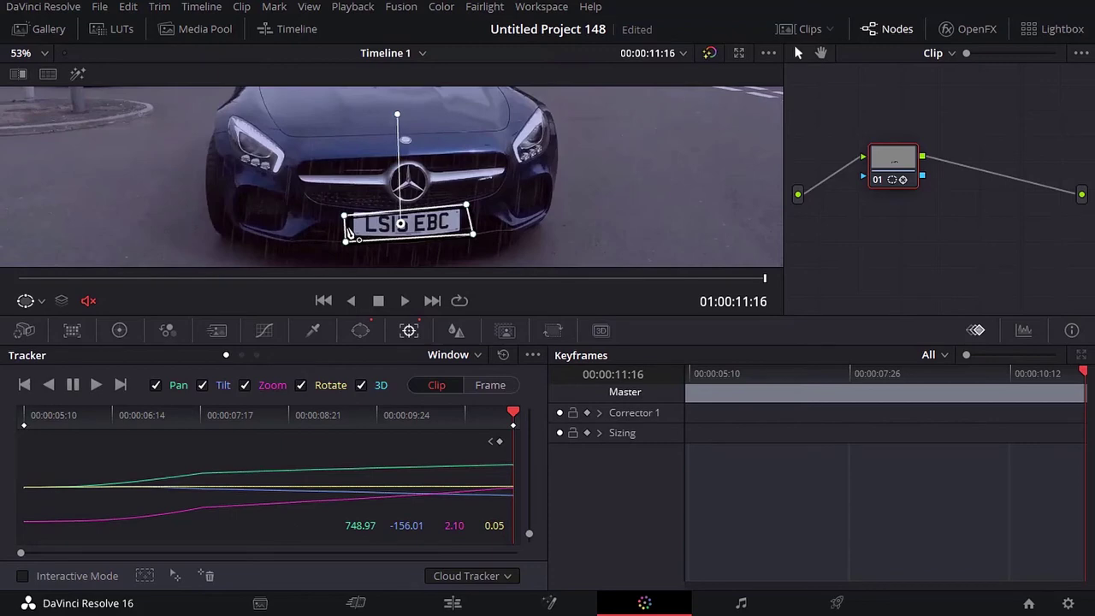
scroll(374, 219, "down", 1)
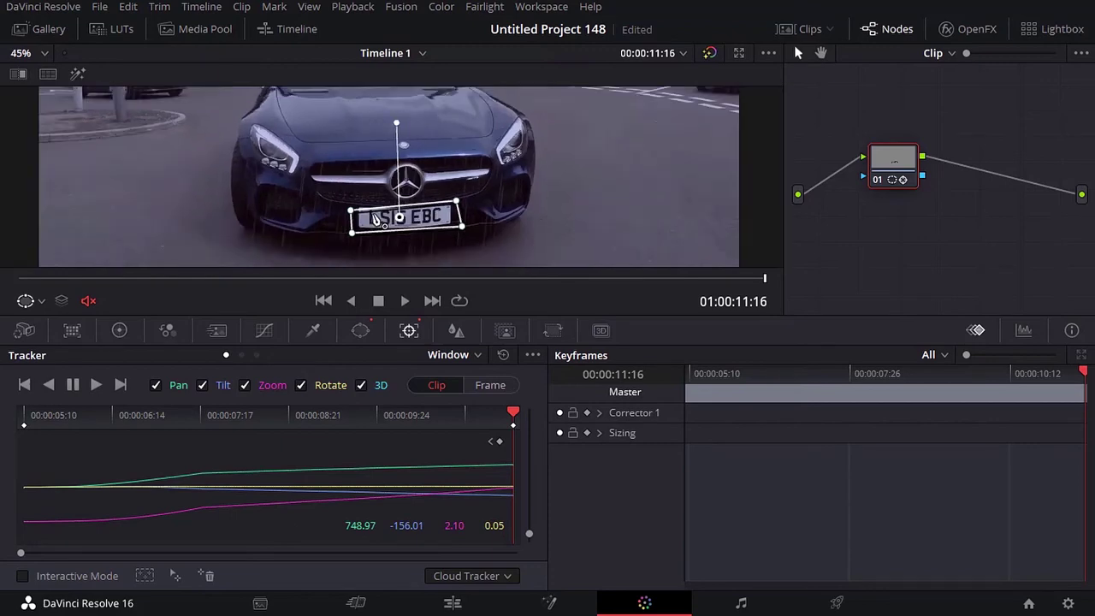
scroll(376, 226, "up", 1)
scroll(384, 227, "down", 3)
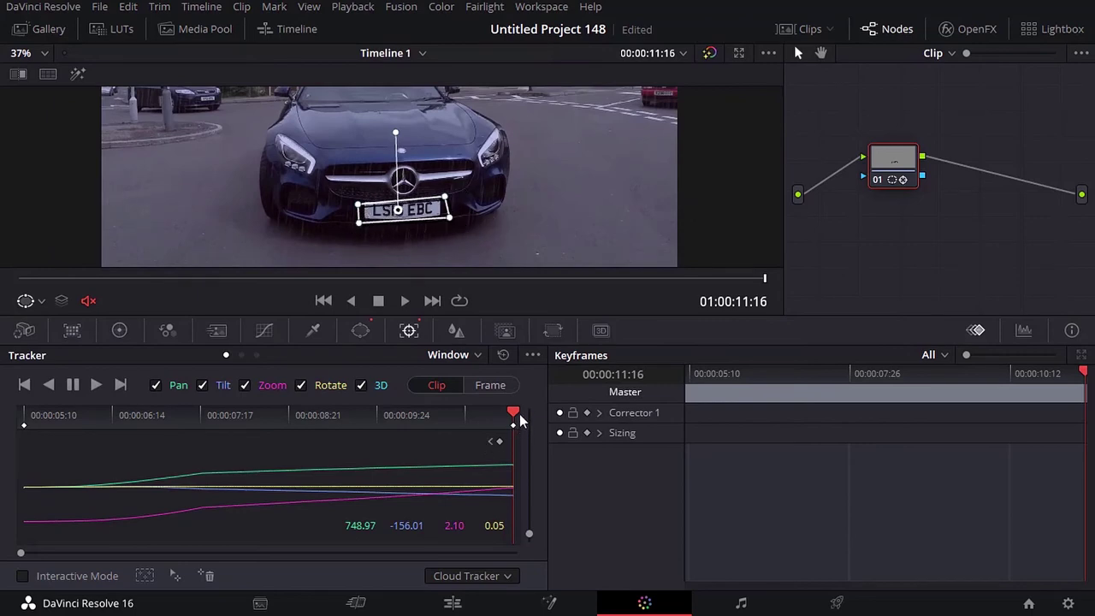
Step: From the start of clip 02, blur the tracked plate with Blur radius 0.87
left_click_drag(96, 415, 2, 442)
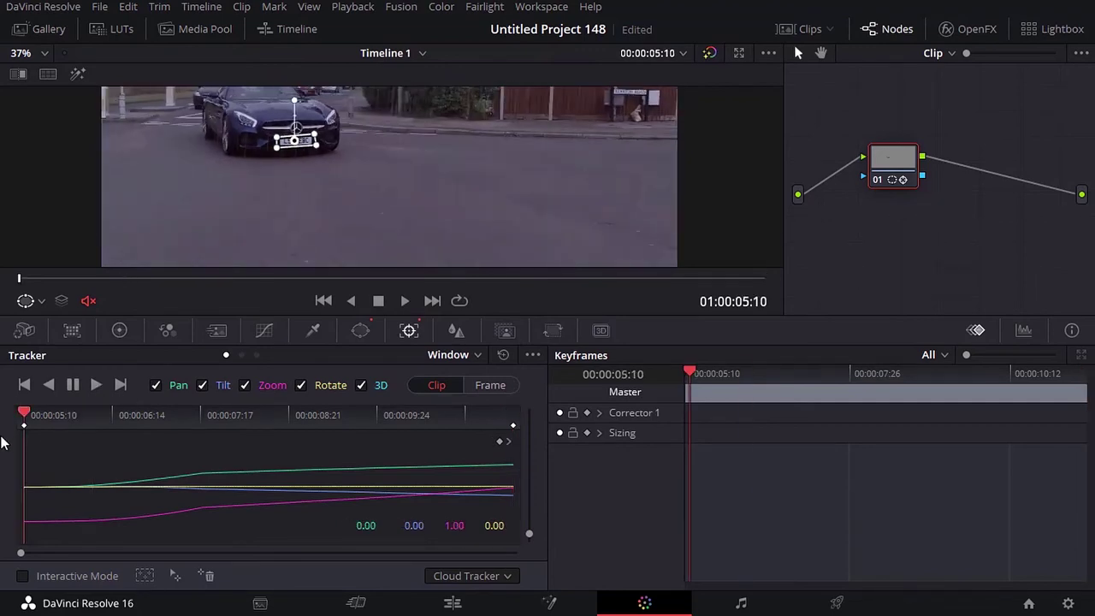
left_click(447, 332)
left_click_drag(104, 466, 106, 417)
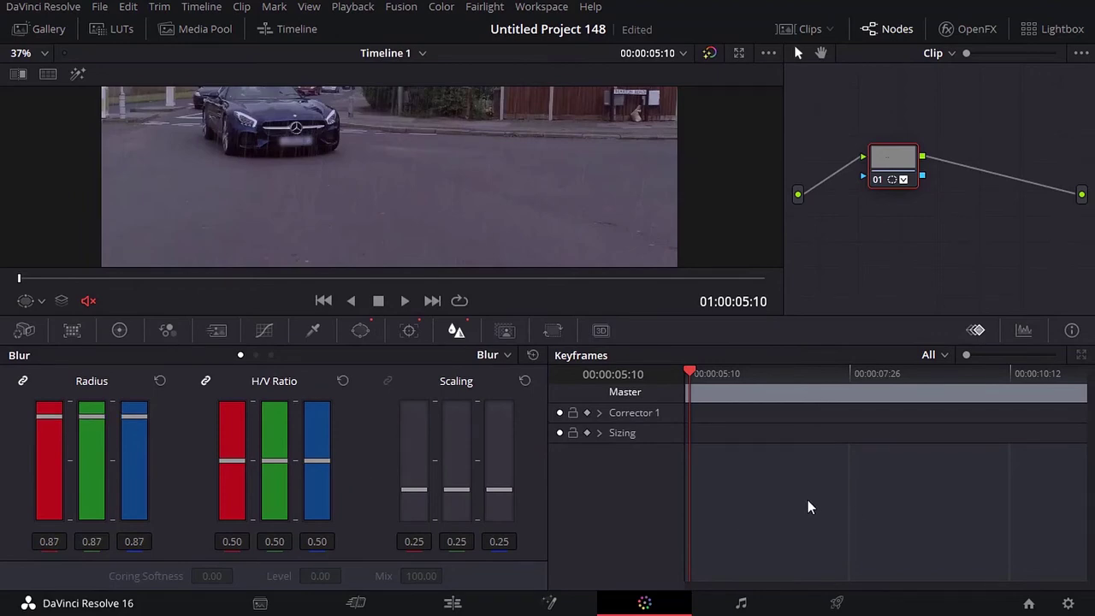
Step: On the Edit page, enlarge the viewer and play Timeline 1 from 01:00:00:00
left_click(452, 603)
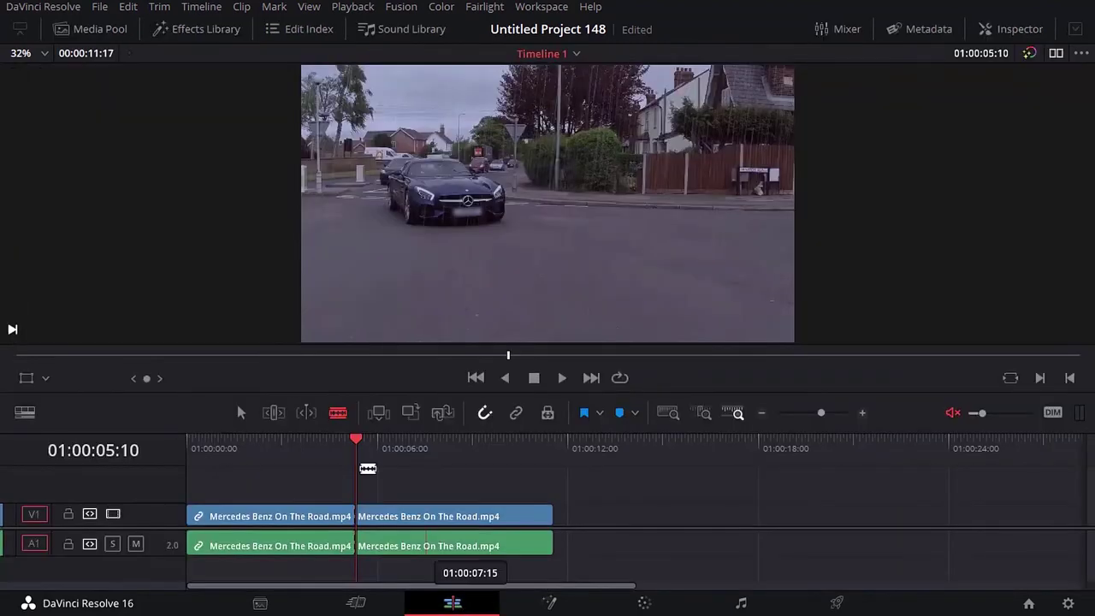
left_click_drag(358, 458, 188, 458)
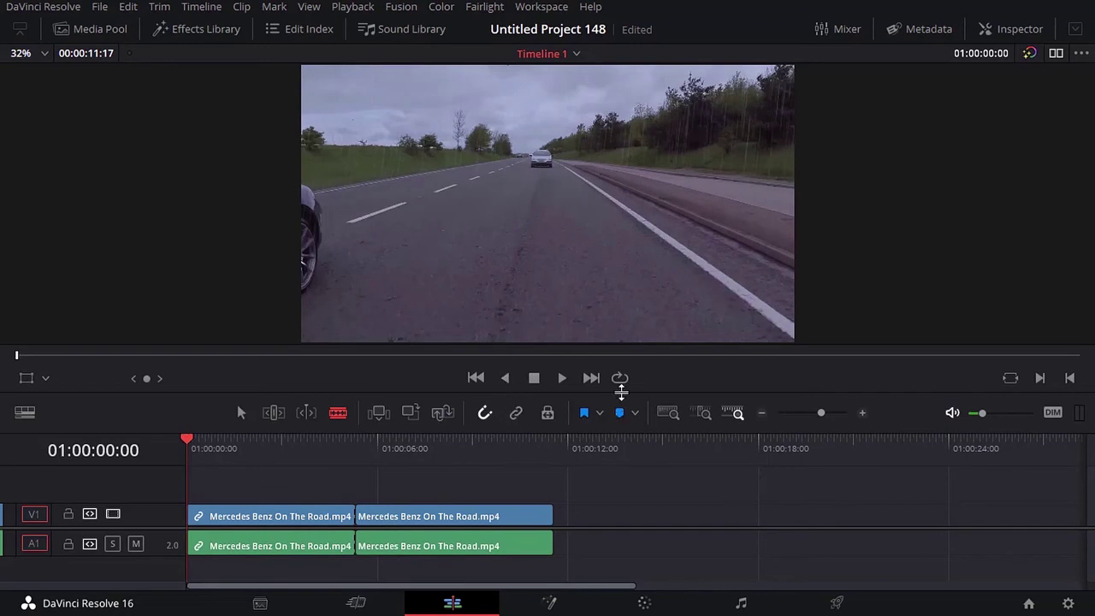
left_click_drag(621, 391, 604, 529)
key("space")
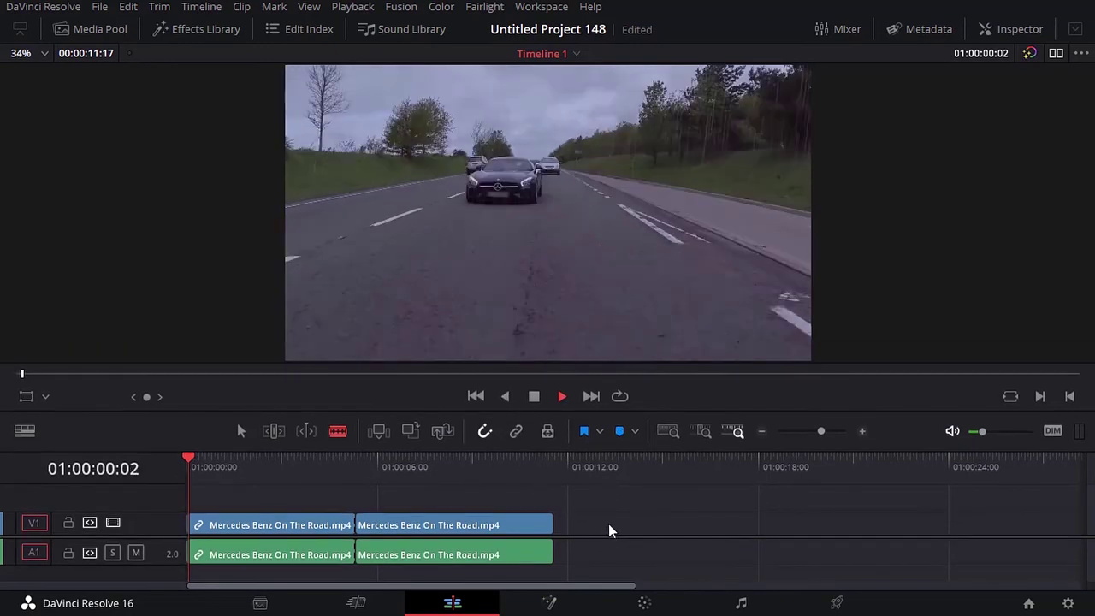